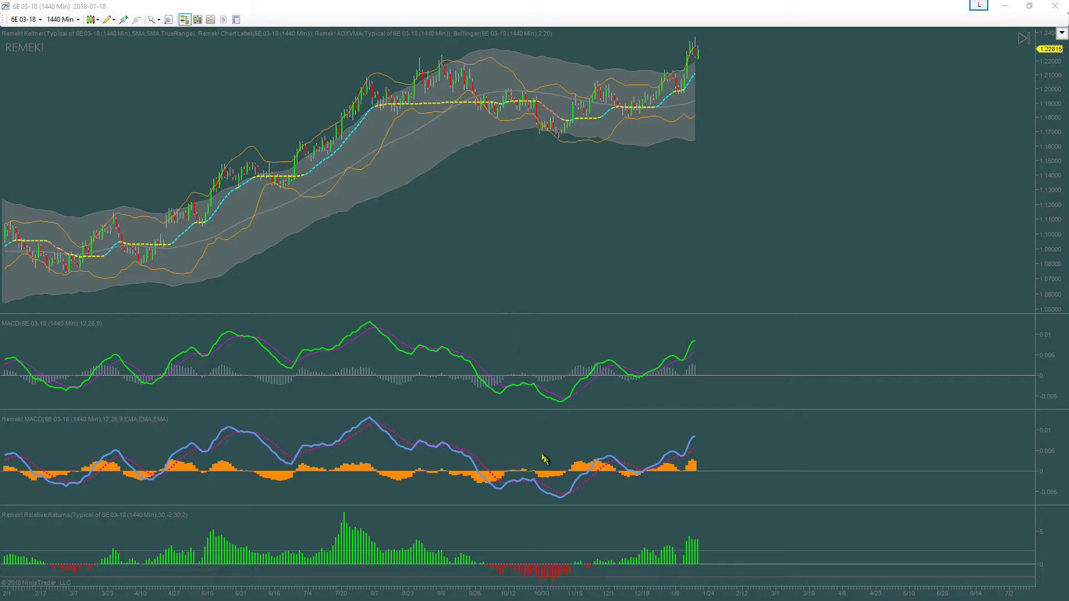
Select the Remek! MACD plot on the 6E 03-18 daily chart and open its settings
{"action": "left_click", "coordinate": [586, 474]}
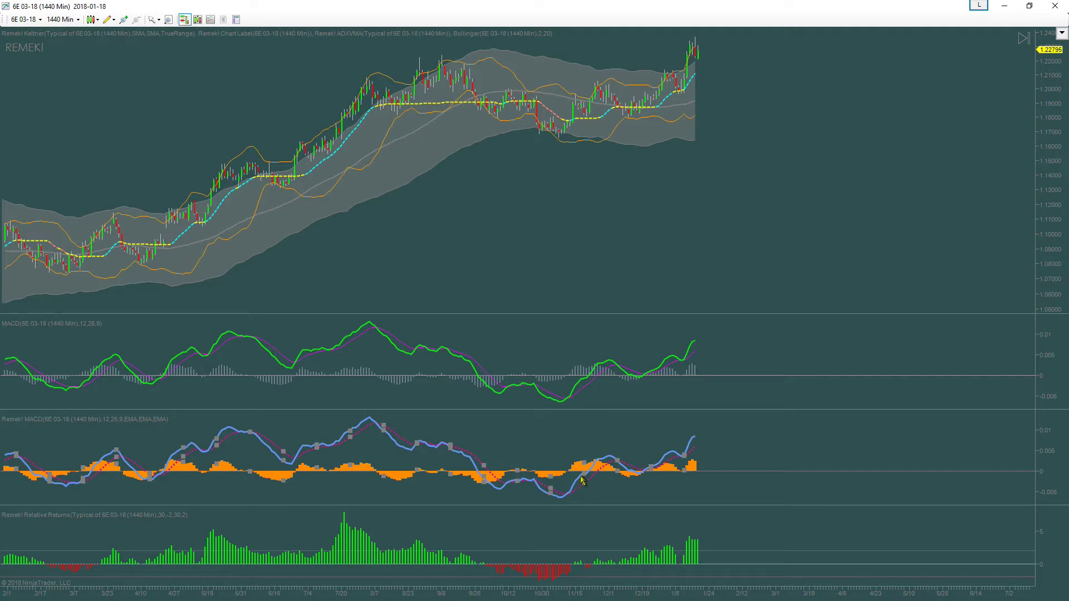
{"action": "double_click", "coordinate": [582, 480]}
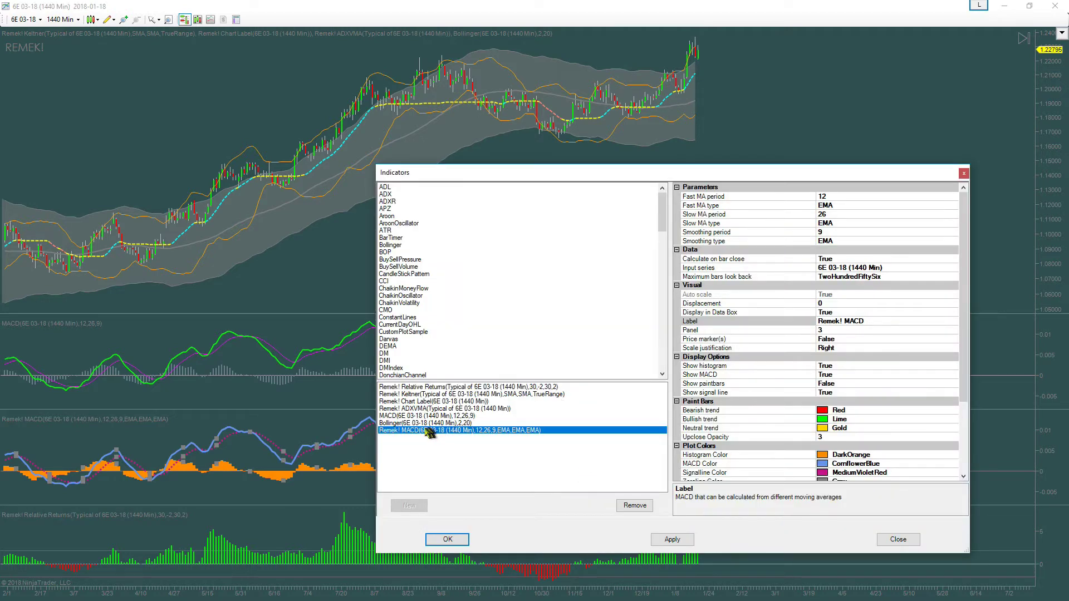
Set the Remek! MACD fast, slow and smoothing MA types all to SMA and apply
{"action": "left_click", "coordinate": [914, 205]}
{"action": "left_click", "coordinate": [953, 205]}
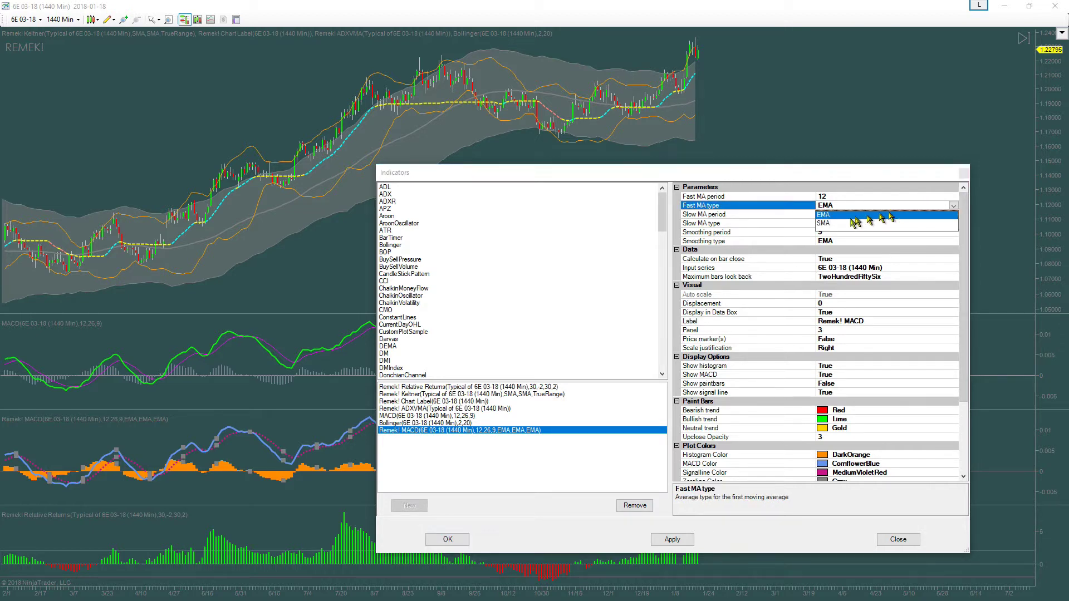
{"action": "left_click", "coordinate": [834, 223]}
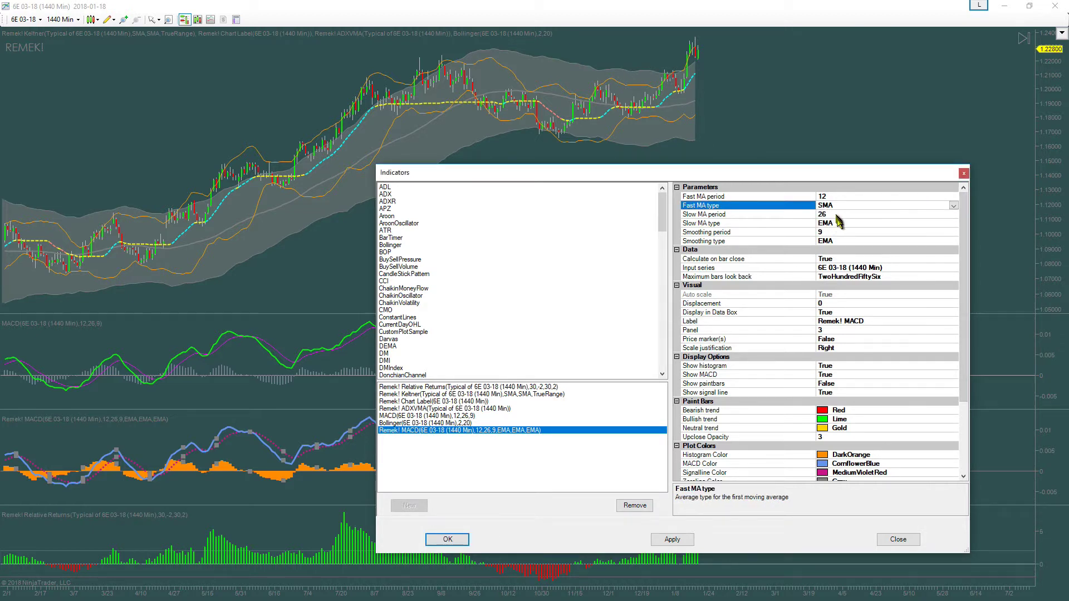
{"action": "left_click", "coordinate": [838, 223]}
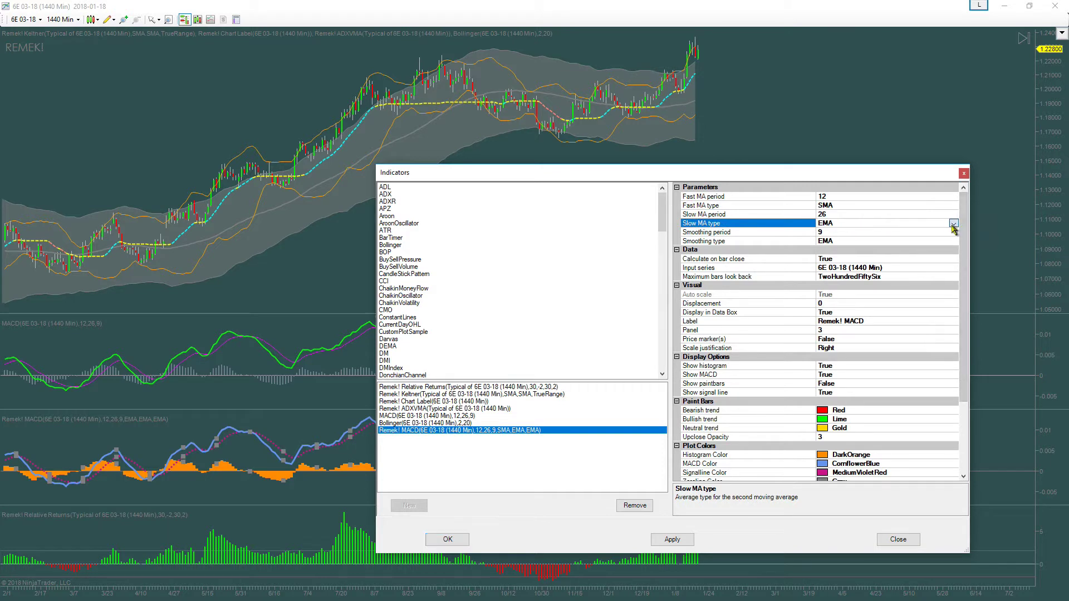
{"action": "left_click", "coordinate": [953, 224]}
{"action": "left_click", "coordinate": [842, 240]}
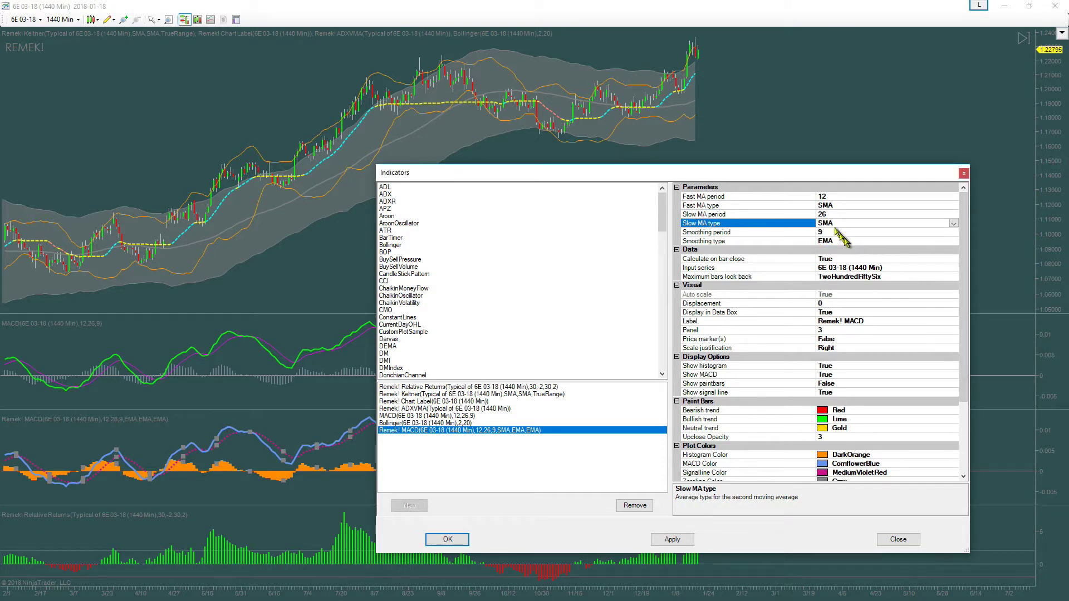
{"action": "left_click", "coordinate": [844, 241]}
{"action": "left_click", "coordinate": [953, 241]}
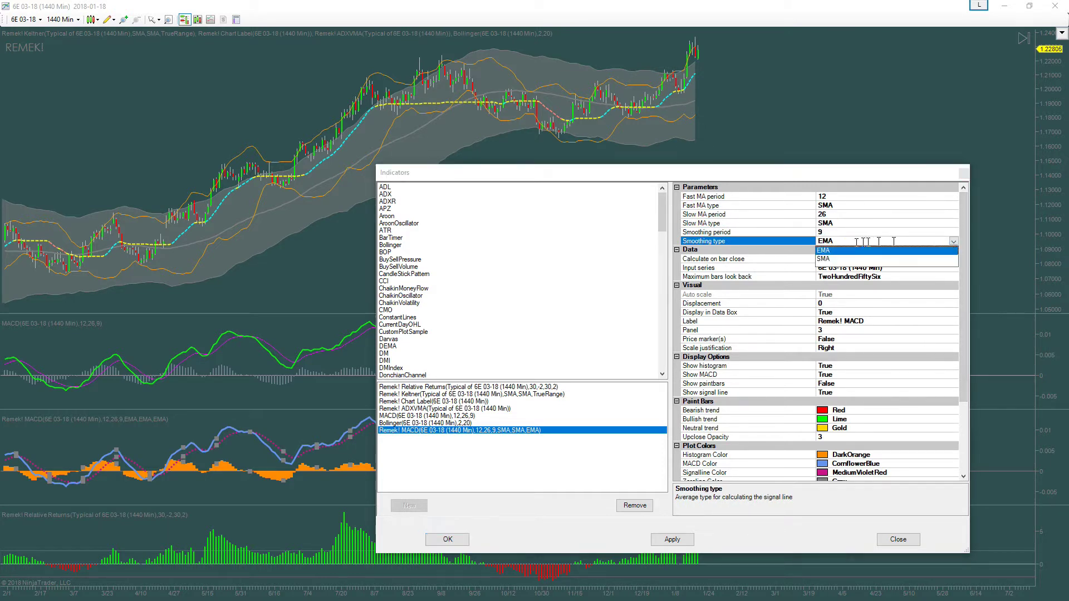
{"action": "left_click", "coordinate": [823, 259]}
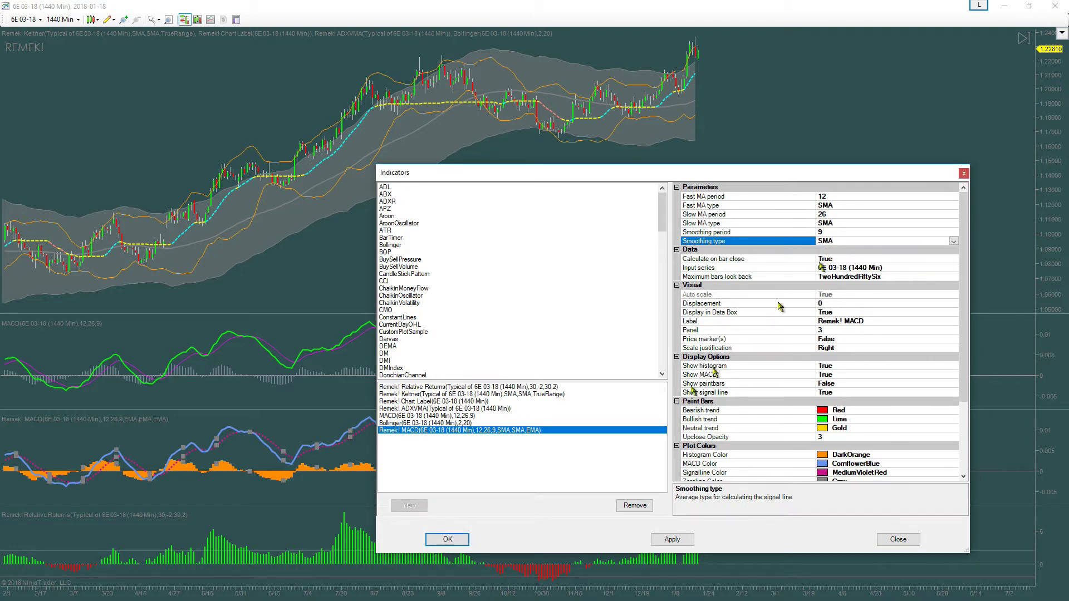
{"action": "left_click", "coordinate": [452, 542]}
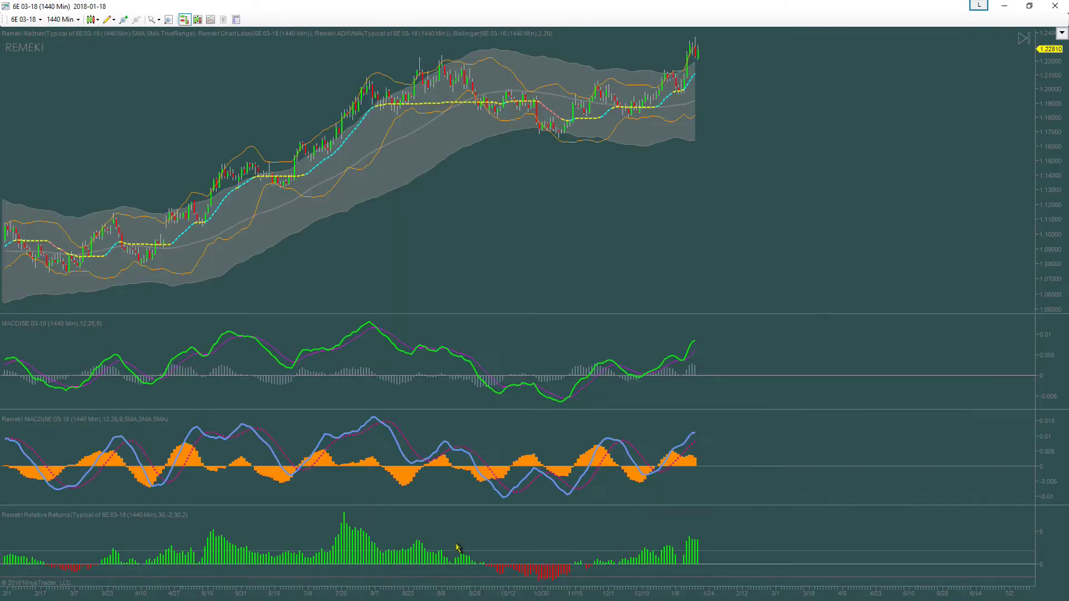
{"action": "left_click", "coordinate": [429, 353]}
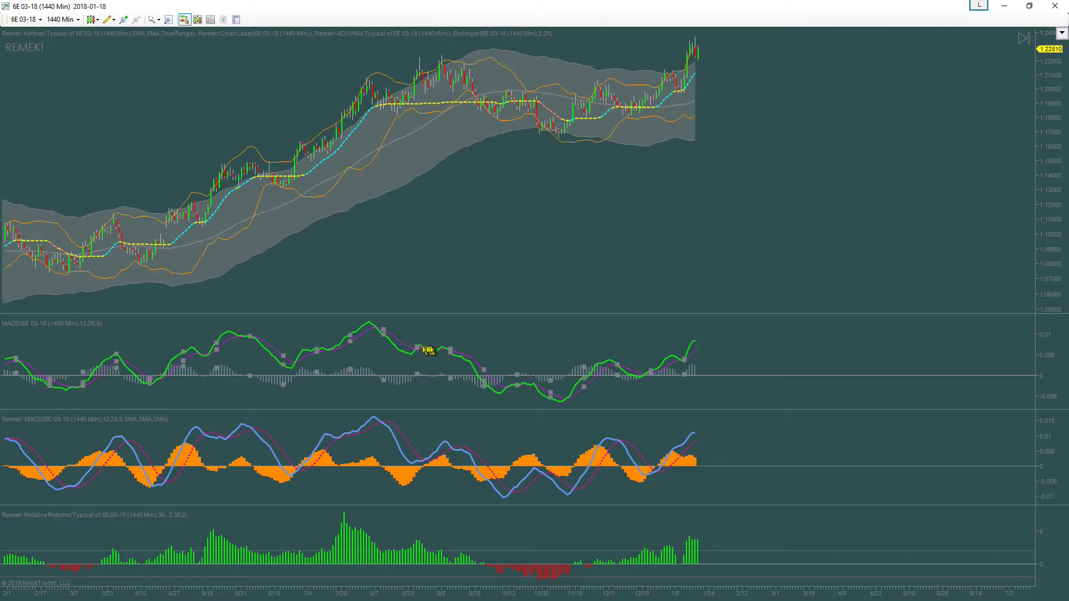
{"action": "double_click", "coordinate": [432, 354]}
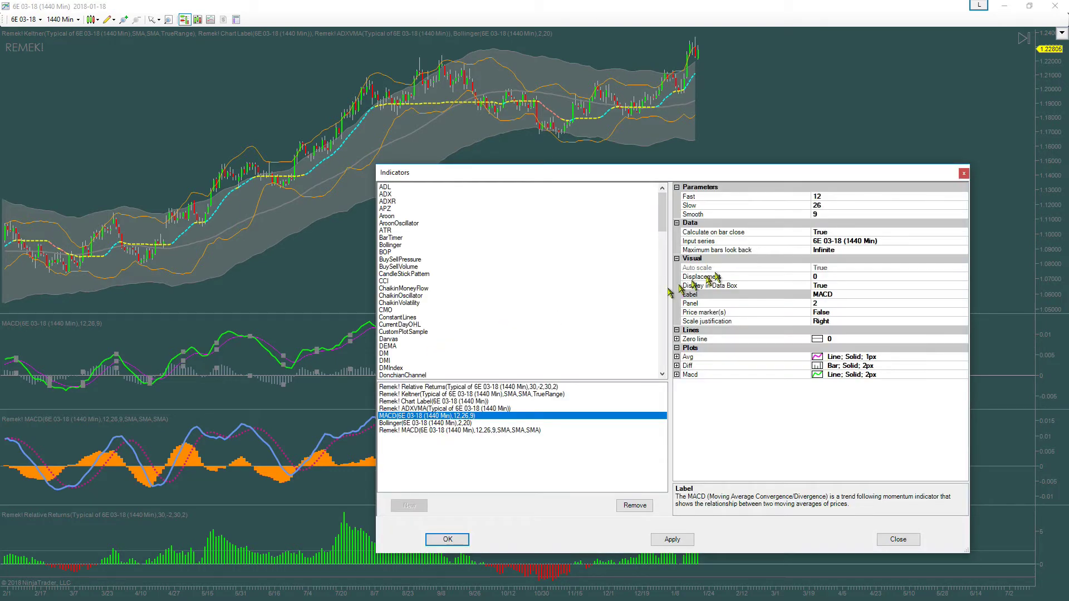
{"action": "left_click", "coordinate": [822, 198]}
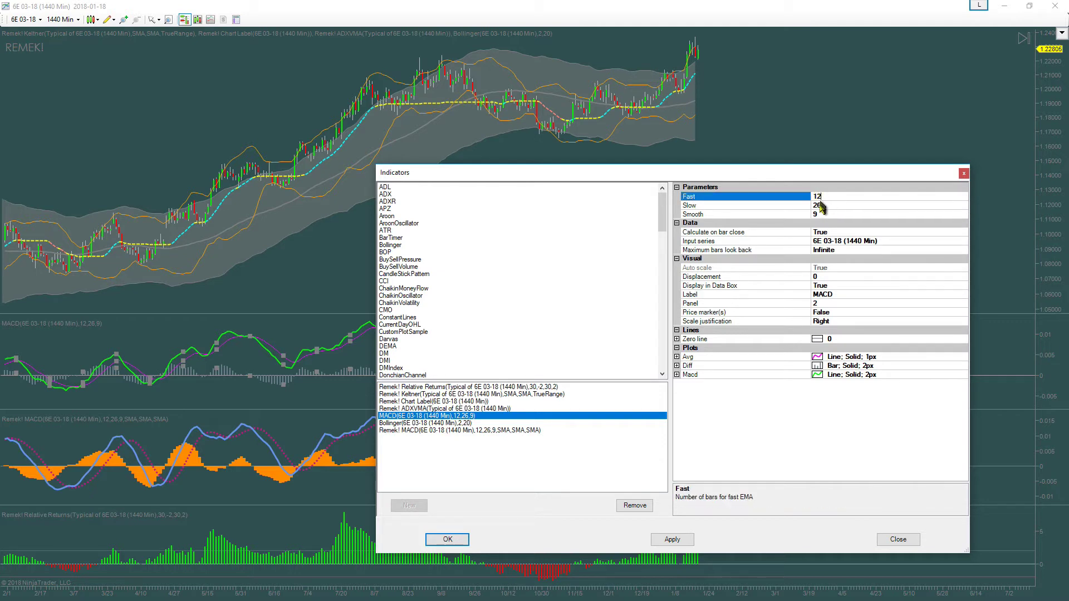
{"action": "left_click", "coordinate": [825, 213]}
{"action": "left_click", "coordinate": [829, 214]}
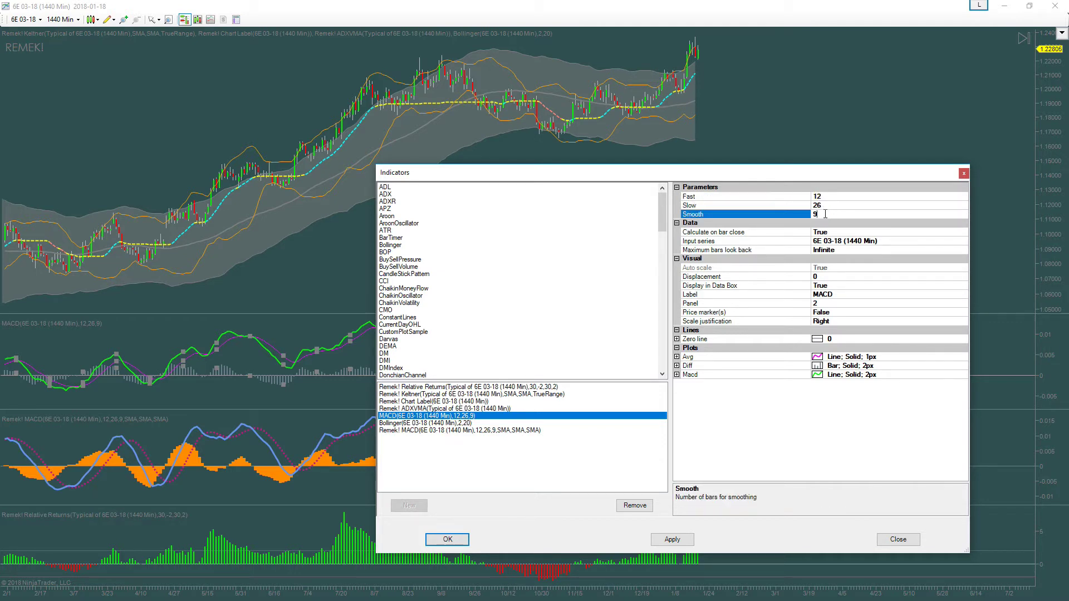
{"action": "left_click", "coordinate": [826, 198]}
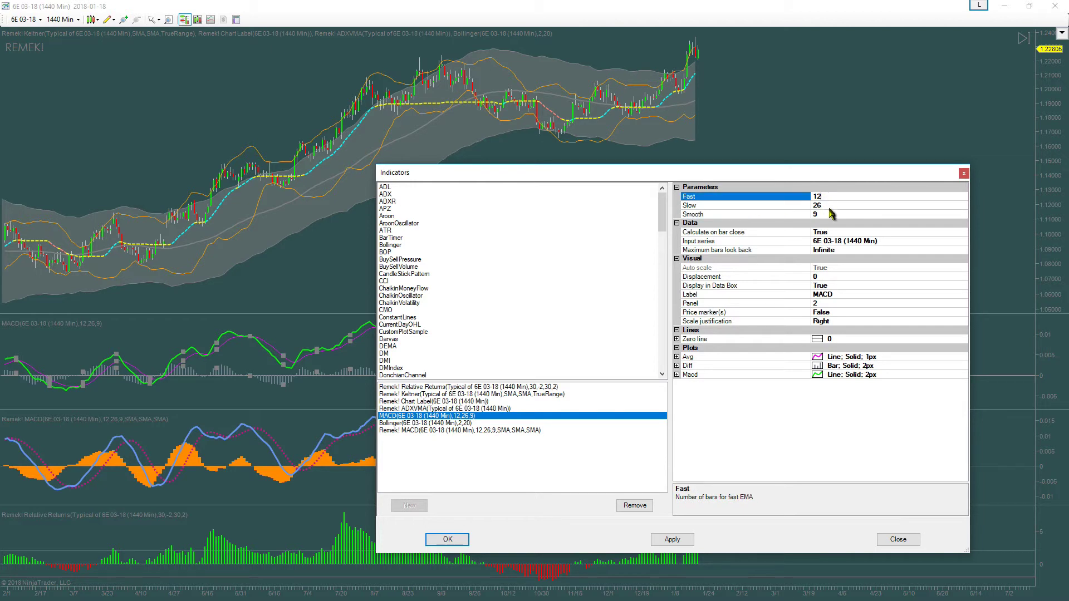
{"action": "left_click", "coordinate": [830, 213]}
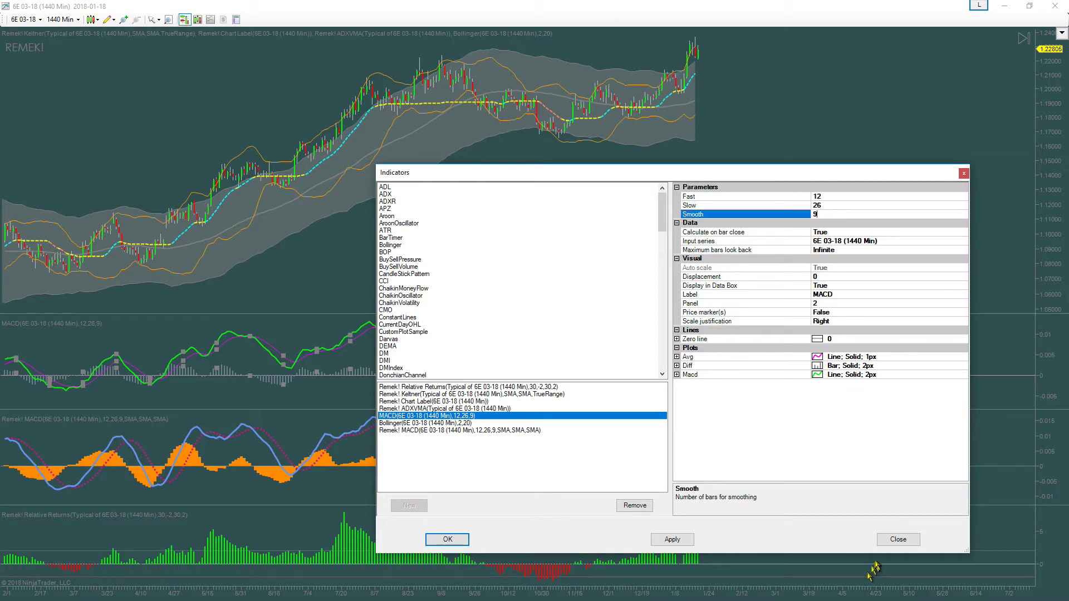
{"action": "left_click", "coordinate": [894, 541]}
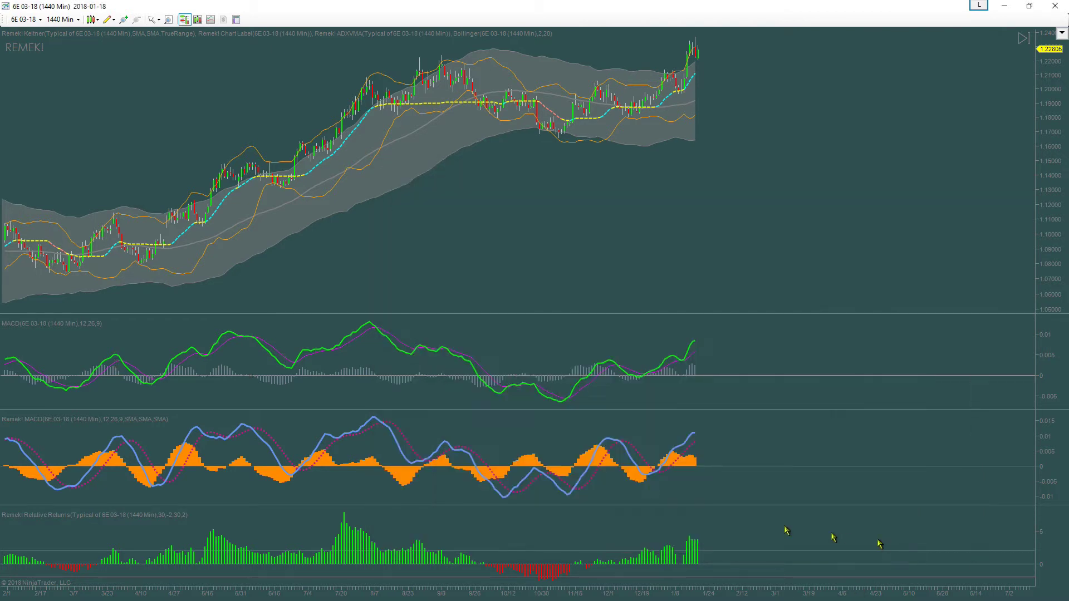
Give the Remek! MACD fast period 3, slow period 10 and smoothing period 16, keeping SMA types
{"action": "double_click", "coordinate": [426, 469]}
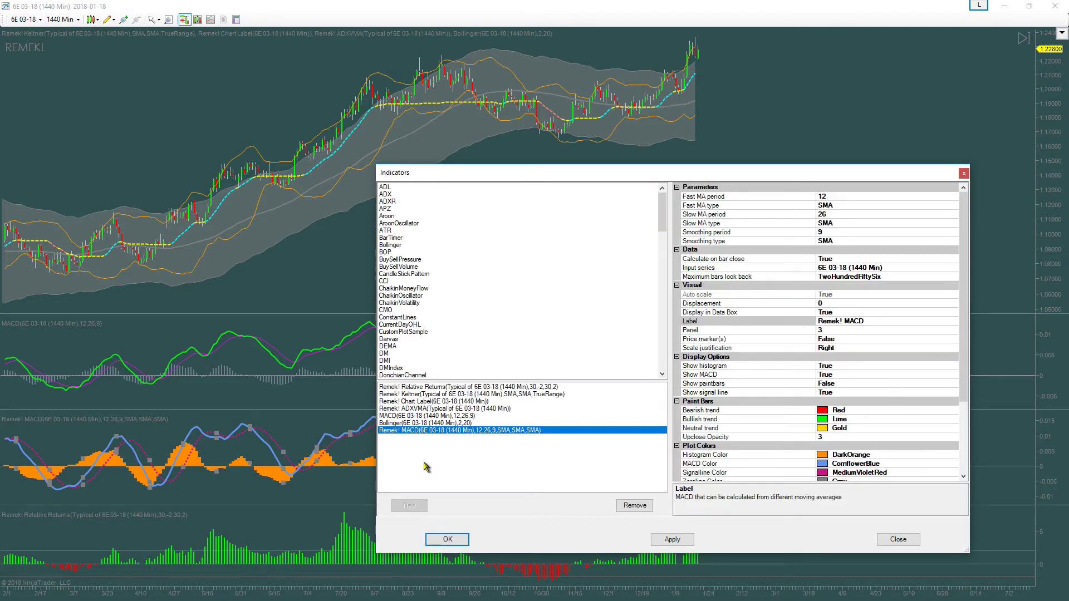
{"action": "left_click", "coordinate": [845, 206]}
{"action": "left_click", "coordinate": [846, 221]}
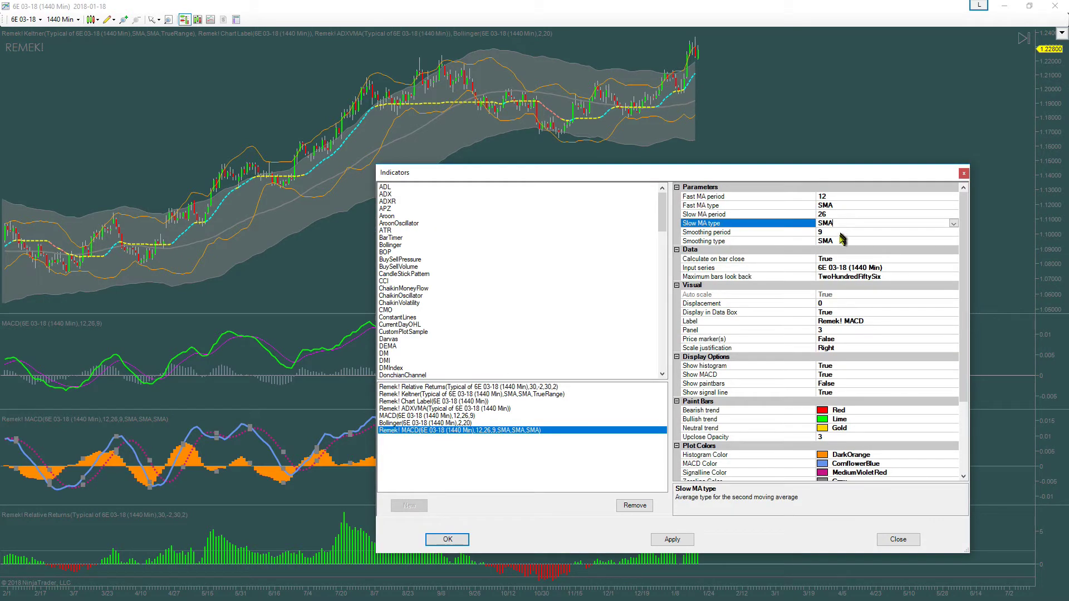
{"action": "left_click", "coordinate": [841, 241]}
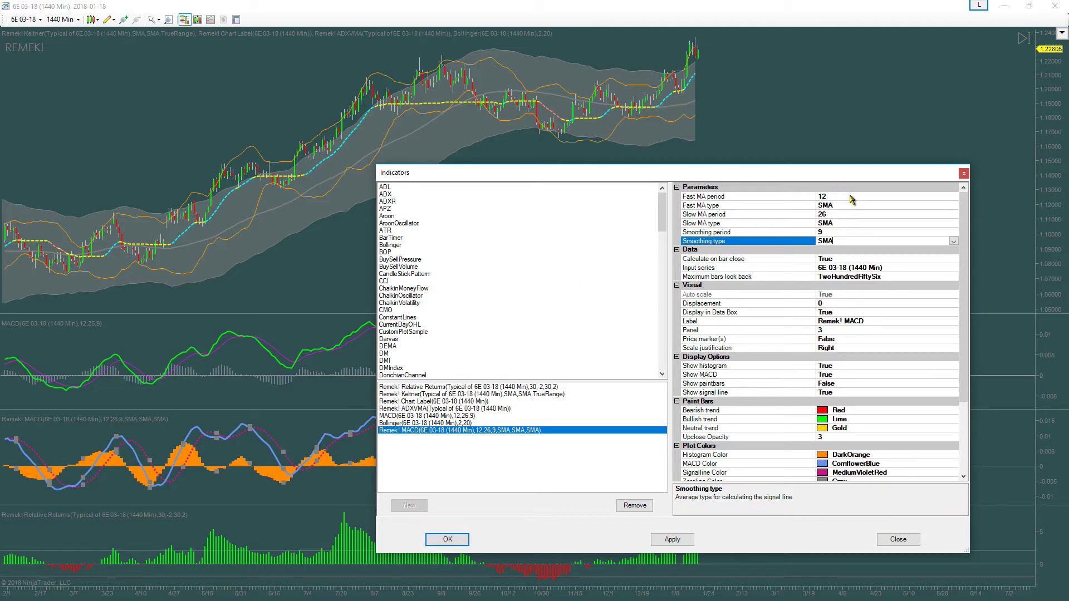
{"action": "left_click", "coordinate": [851, 196]}
{"action": "type", "text": "3"}
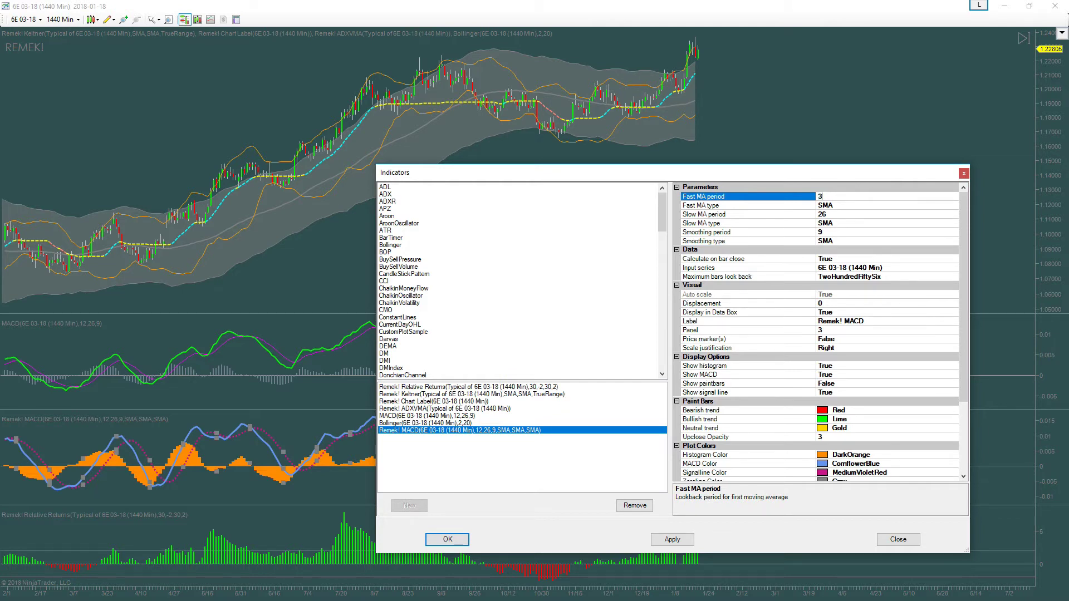
{"action": "left_click", "coordinate": [848, 213]}
{"action": "type", "text": "10"}
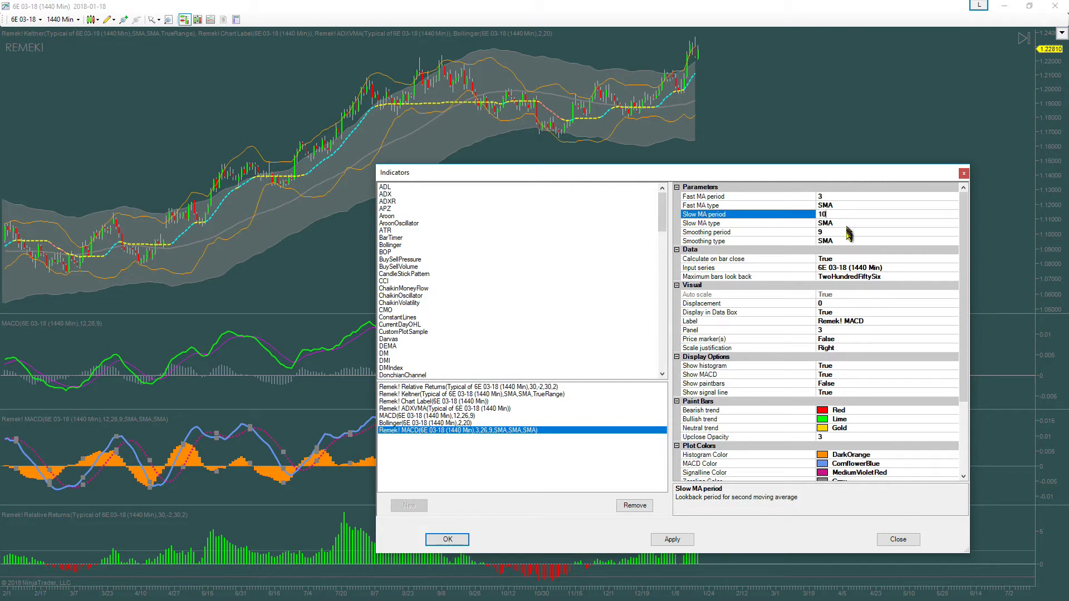
{"action": "left_click", "coordinate": [847, 232]}
{"action": "type", "text": "16"}
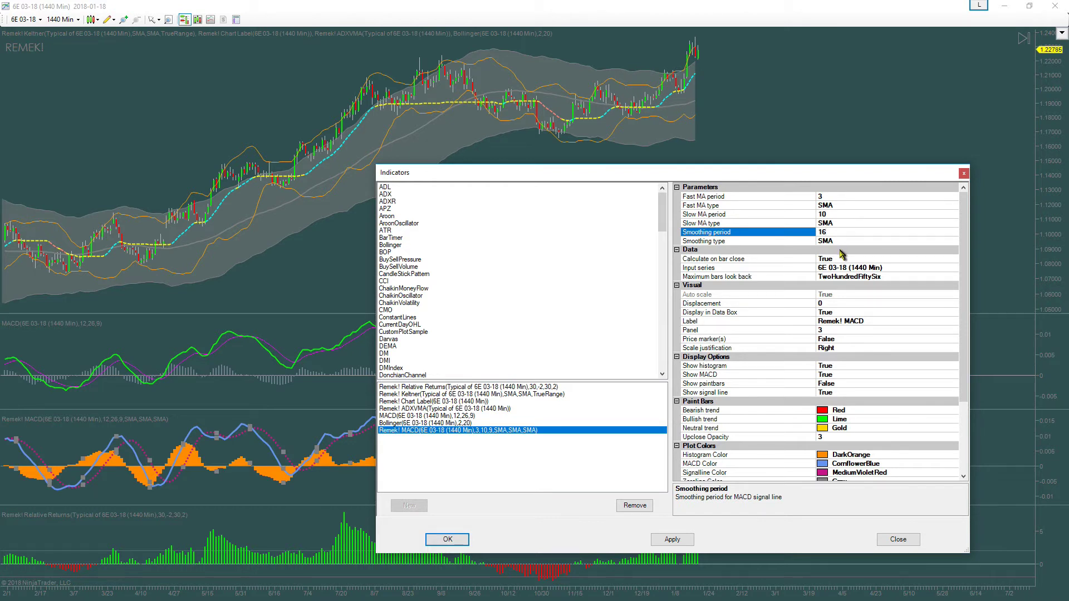
{"action": "left_click", "coordinate": [746, 432]}
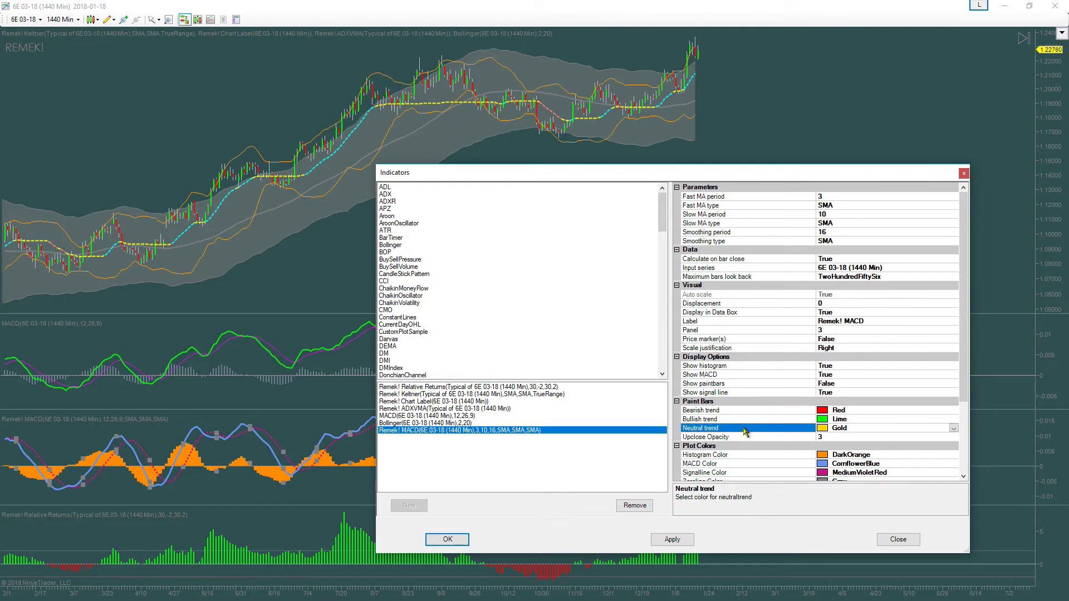
Set the Remek! MACD Show histogram option to False and apply
{"action": "left_click", "coordinate": [728, 368]}
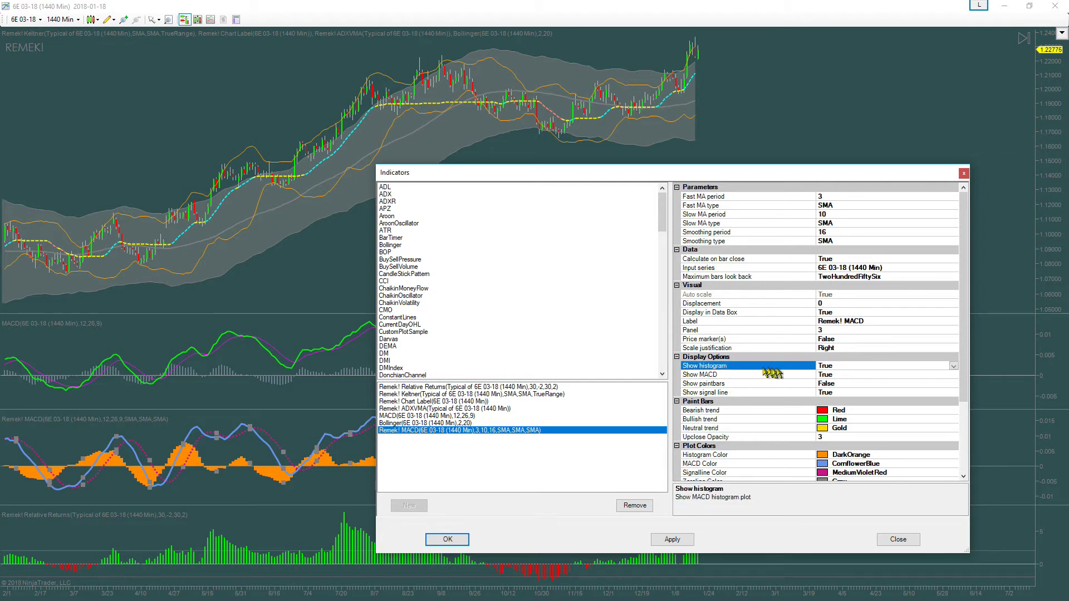
{"action": "double_click", "coordinate": [836, 365]}
{"action": "left_click", "coordinate": [458, 540]}
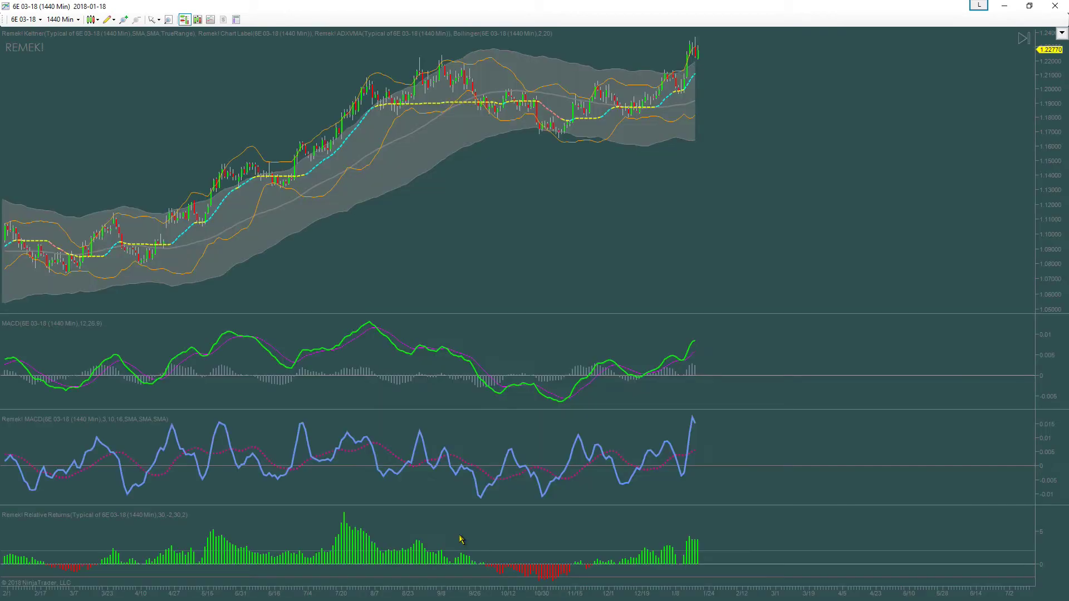
Pan to older bars, zoom in horizontally, and reopen the Remek! MACD settings
{"action": "left_click", "coordinate": [508, 462]}
{"action": "left_click_drag", "start_coordinate": [741, 162], "coordinate": [956, 142]}
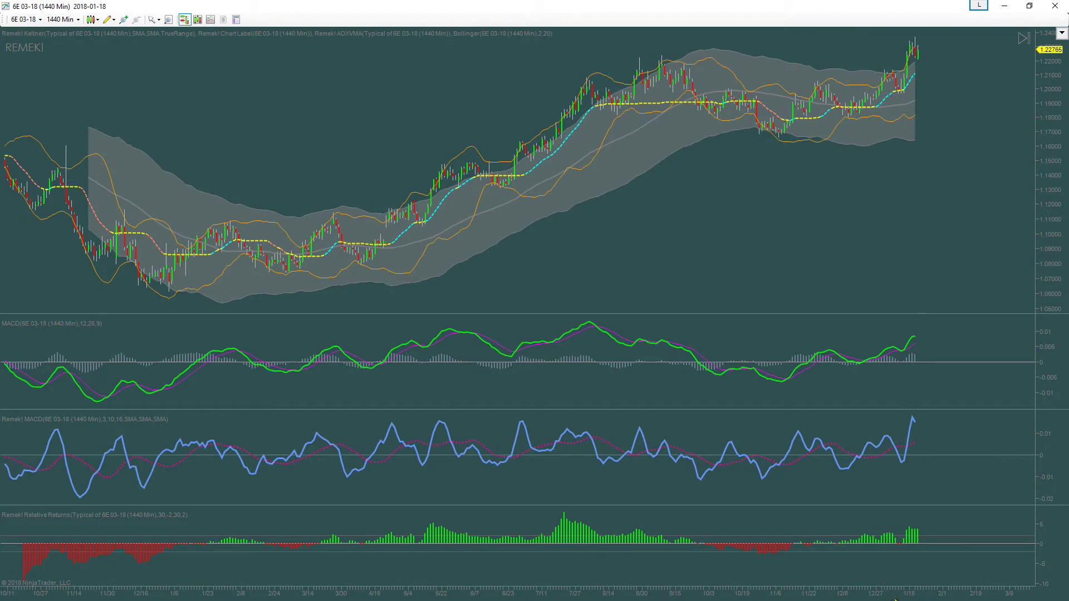
{"action": "left_click_drag", "start_coordinate": [893, 596], "coordinate": [631, 575]}
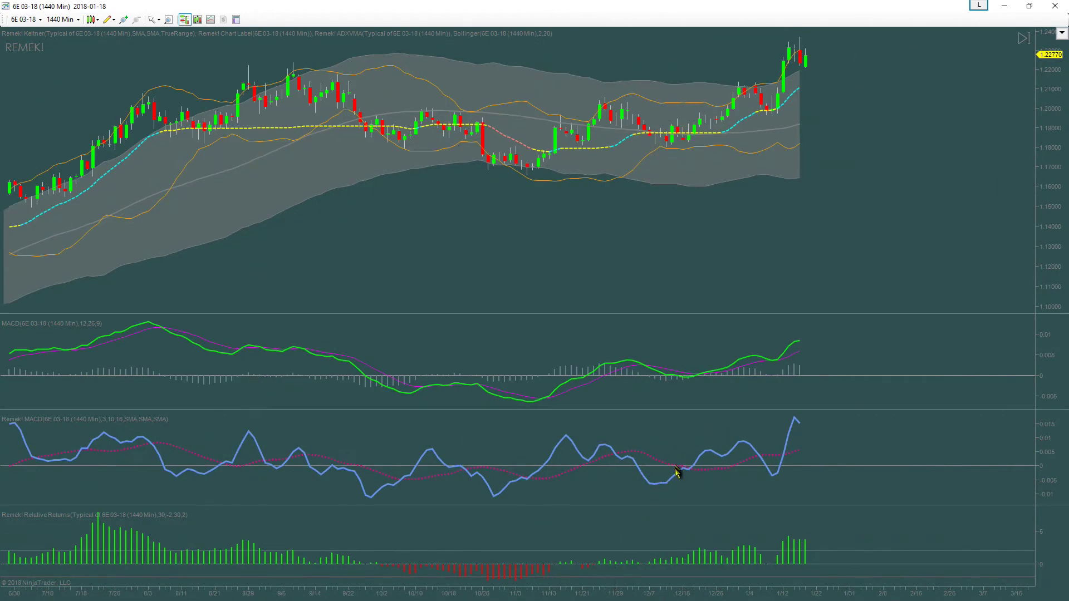
{"action": "double_click", "coordinate": [677, 478]}
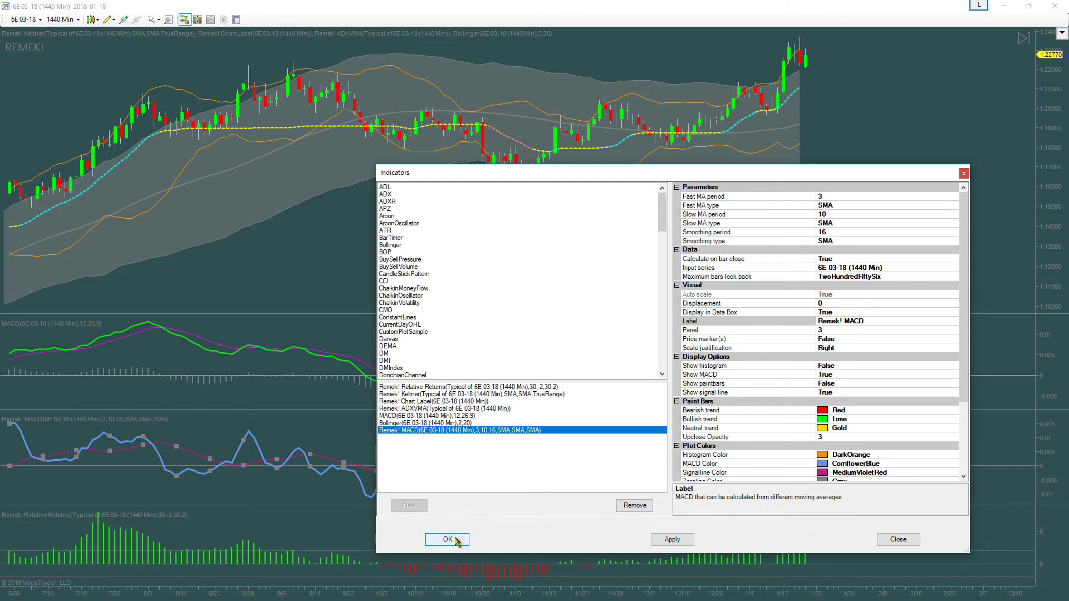
Remove the built-in MACD indicator from the chart
{"action": "left_click", "coordinate": [390, 418]}
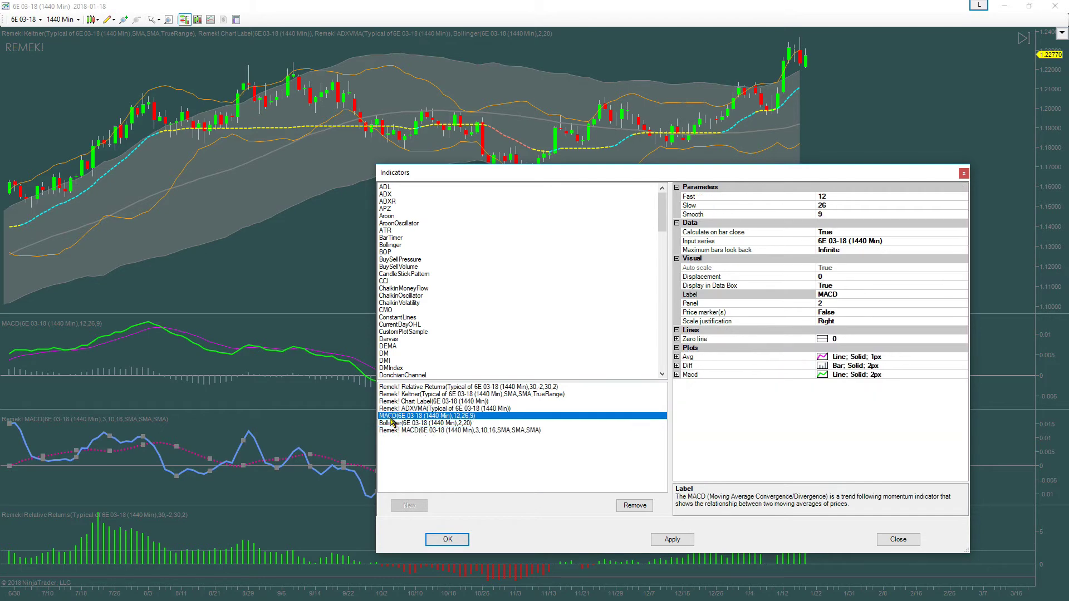
{"action": "left_click", "coordinate": [638, 508]}
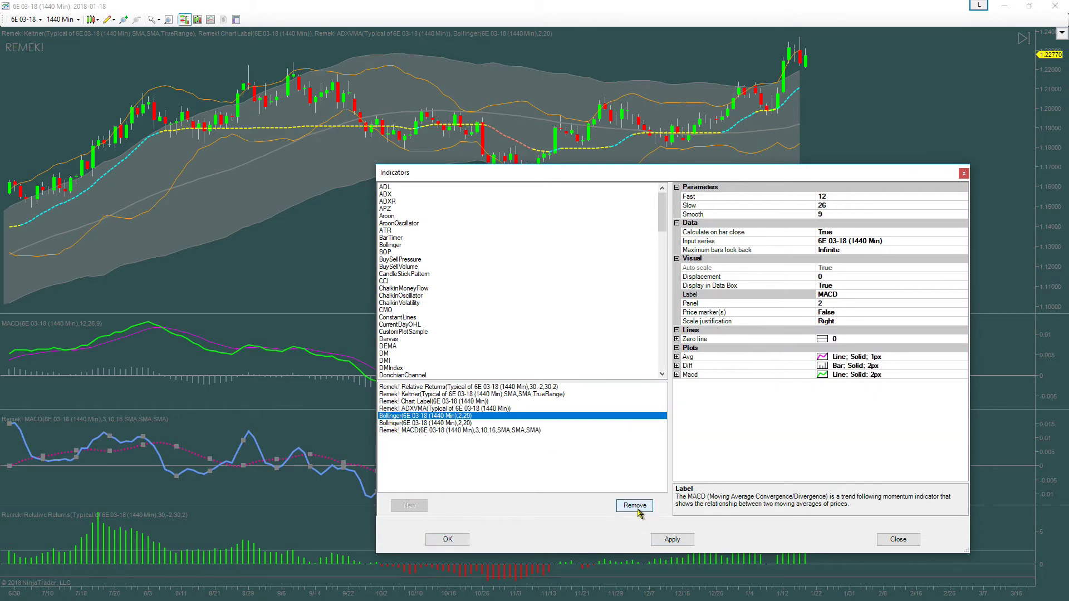
{"action": "left_click", "coordinate": [466, 541]}
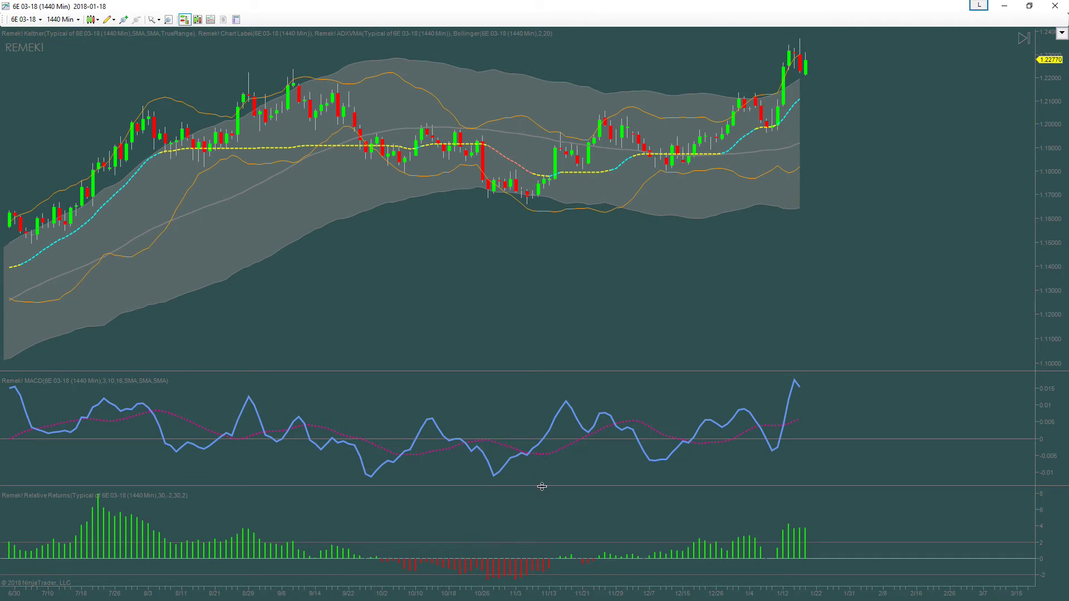
Shorten the price and Remek! MACD panels so the Relative Returns panel is taller
{"action": "left_click_drag", "start_coordinate": [542, 484], "coordinate": [542, 428]}
{"action": "left_click_drag", "start_coordinate": [542, 372], "coordinate": [544, 294]}
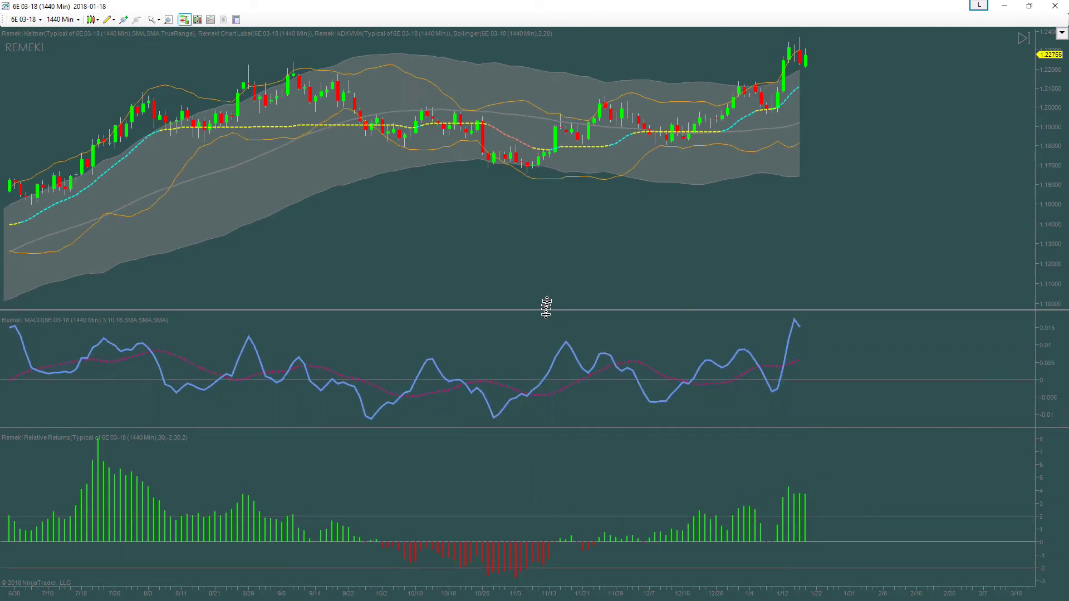
{"action": "left_click_drag", "start_coordinate": [570, 428], "coordinate": [571, 401]}
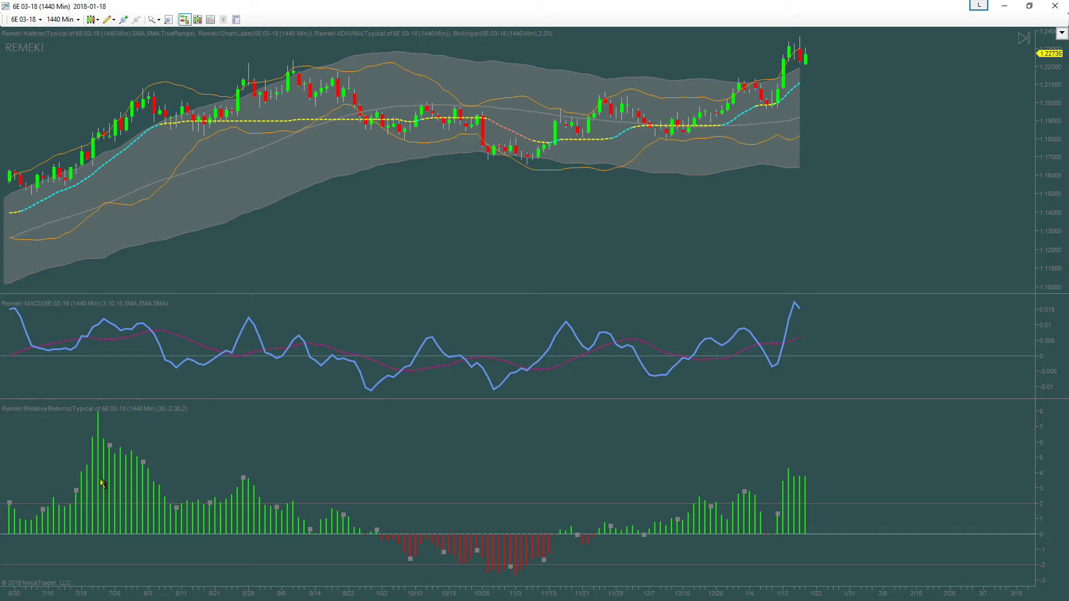
Set Remek! Relative Returns to momentum period 1 and std. dev. period 20
{"action": "key", "text": "ctrl+i"}
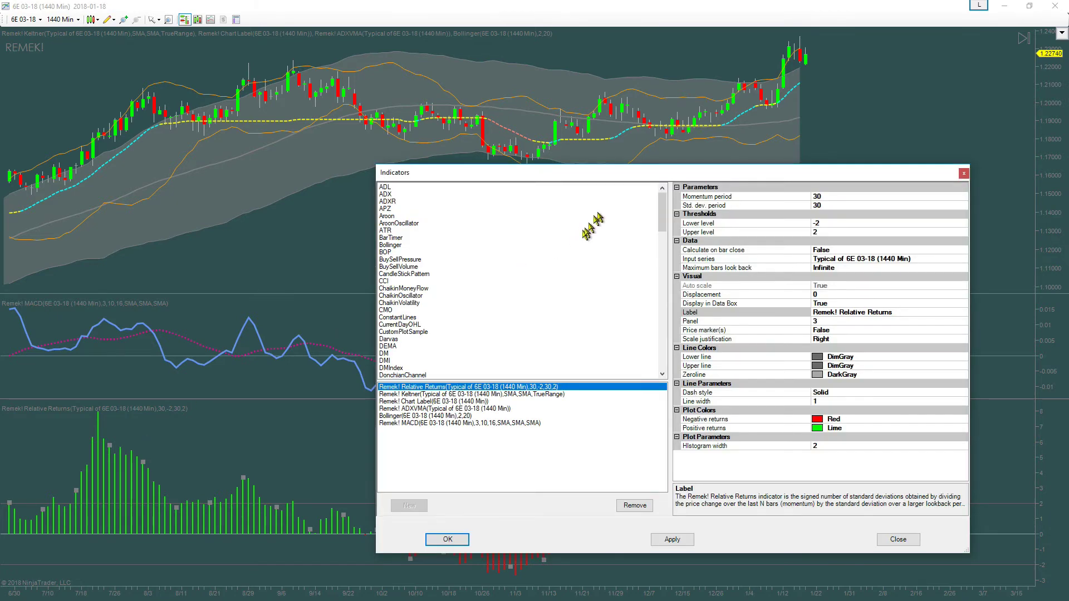
{"action": "left_click_drag", "start_coordinate": [628, 173], "coordinate": [437, 109]}
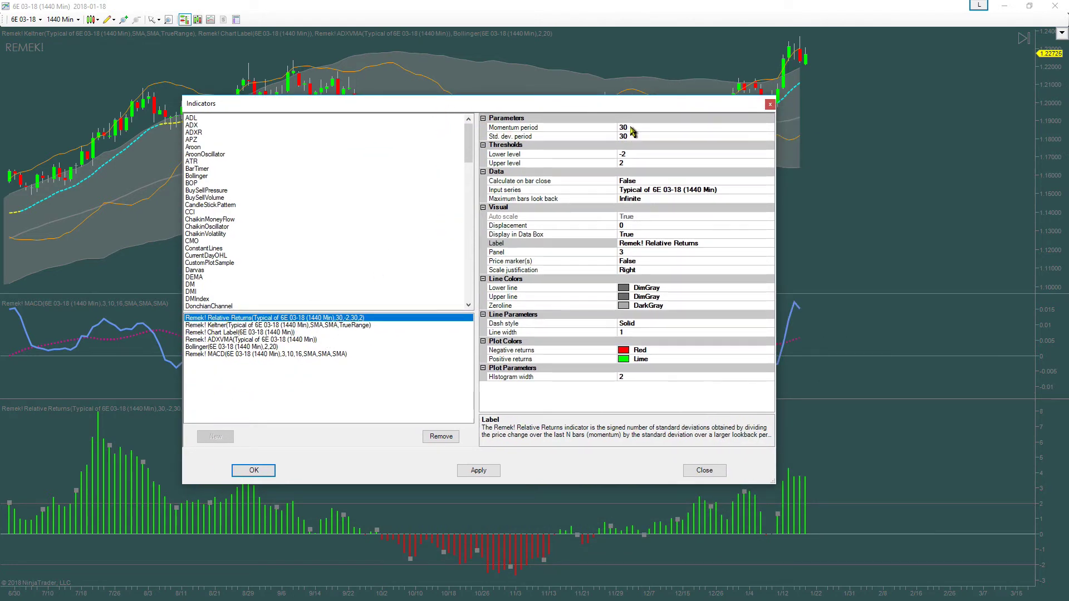
{"action": "left_click", "coordinate": [629, 127]}
{"action": "type", "text": "1"}
{"action": "left_click", "coordinate": [635, 136]}
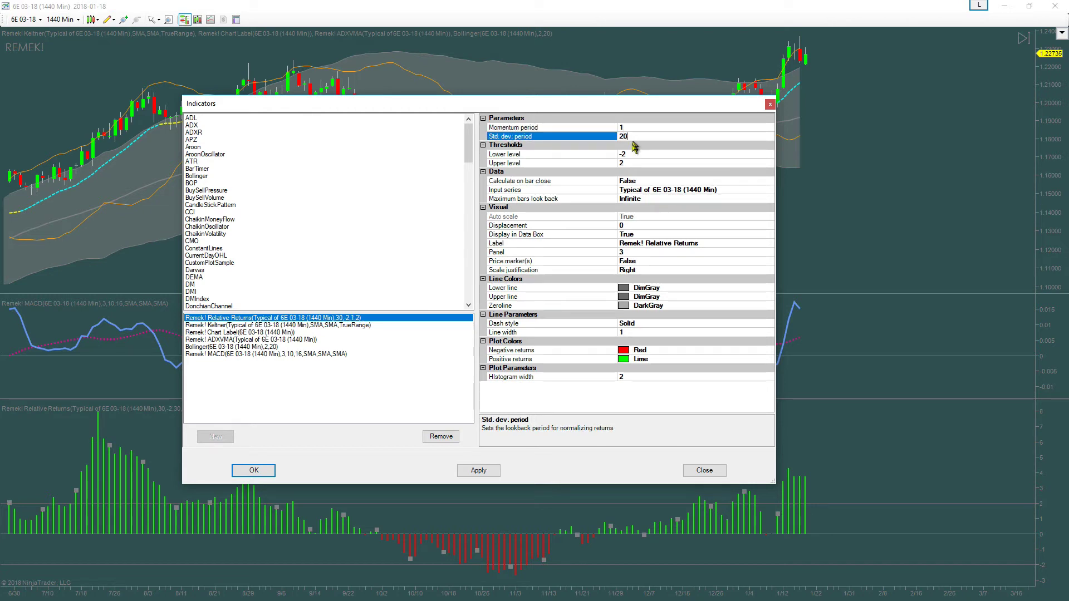
{"action": "left_click", "coordinate": [272, 475]}
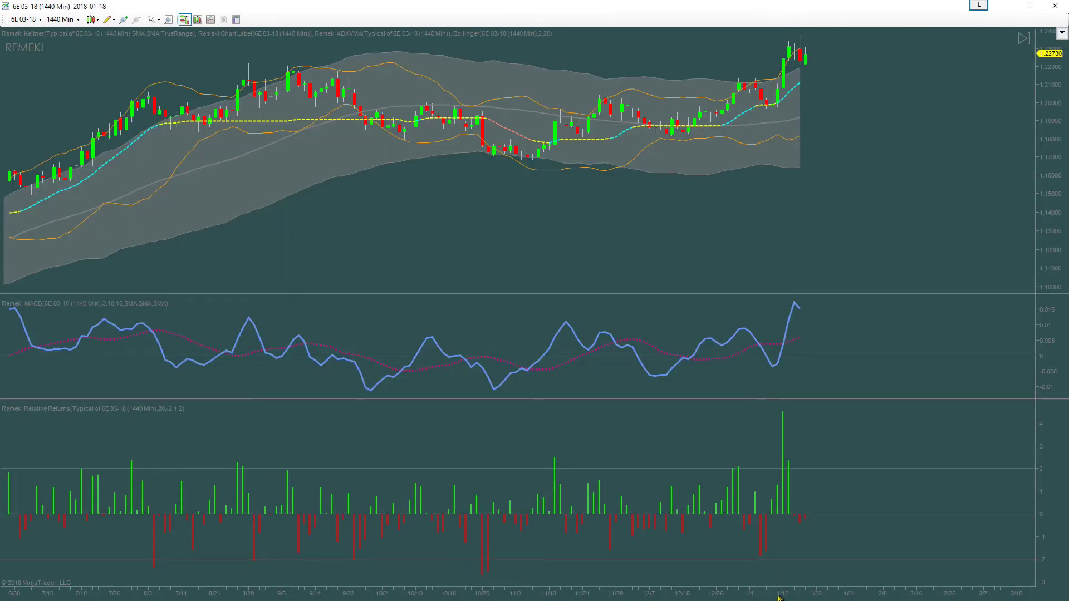
Compress the chart's time axis so many more bars are visible
{"action": "left_click_drag", "start_coordinate": [773, 597], "coordinate": [648, 598]}
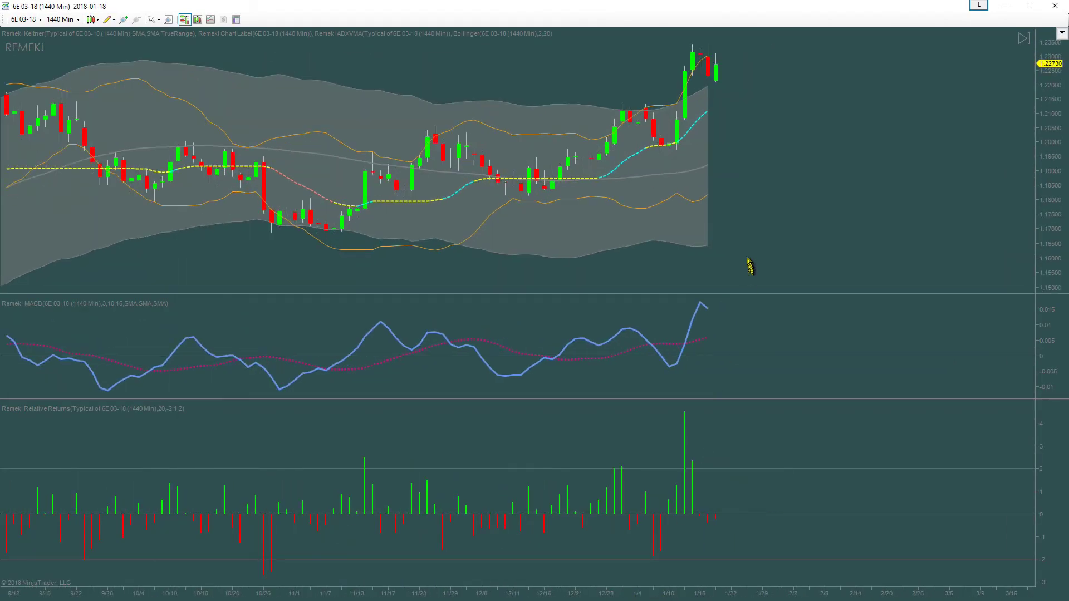
{"action": "scroll", "coordinate": [752, 268], "scroll_direction": "down", "scroll_amount": 3}
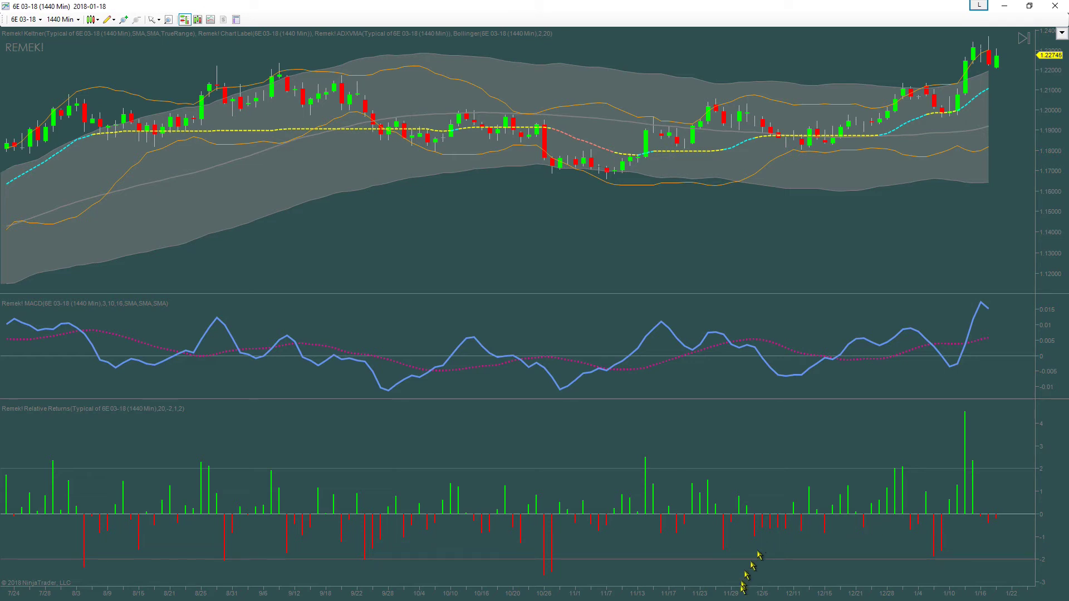
{"action": "left_click_drag", "start_coordinate": [764, 598], "coordinate": [844, 595]}
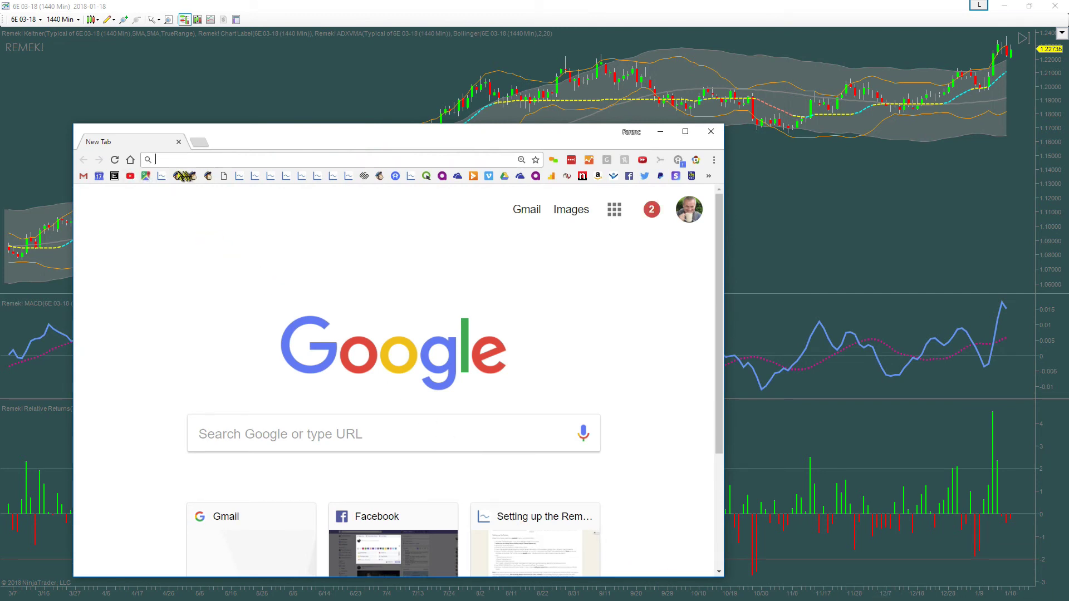
Browse the remek.ca shop to The Remek! Classic Pack and open its NT7 & NT8 product page
{"action": "left_click", "coordinate": [161, 177]}
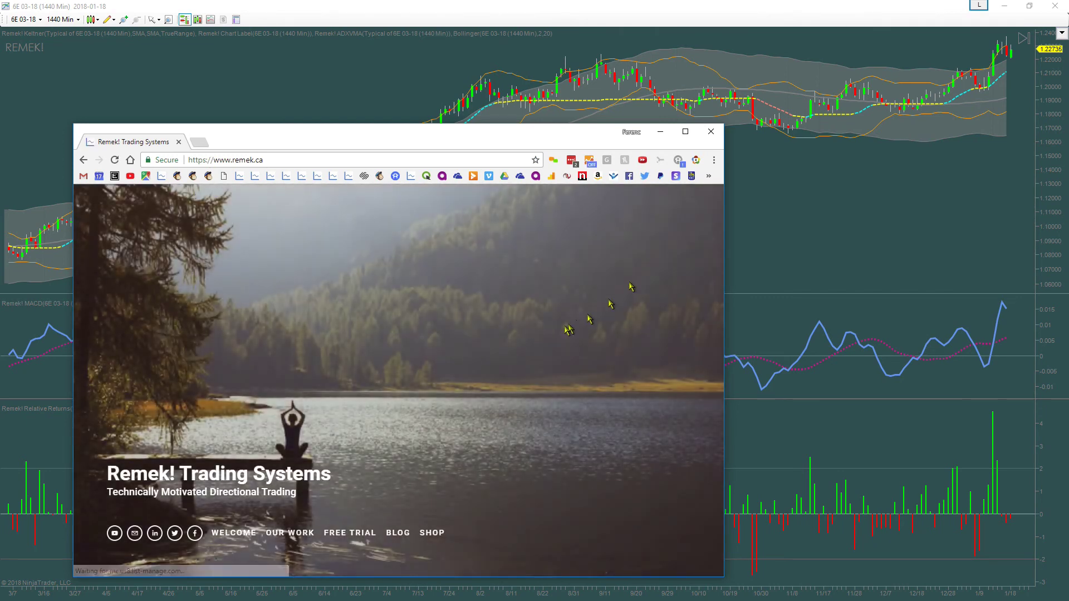
{"action": "left_click", "coordinate": [431, 538]}
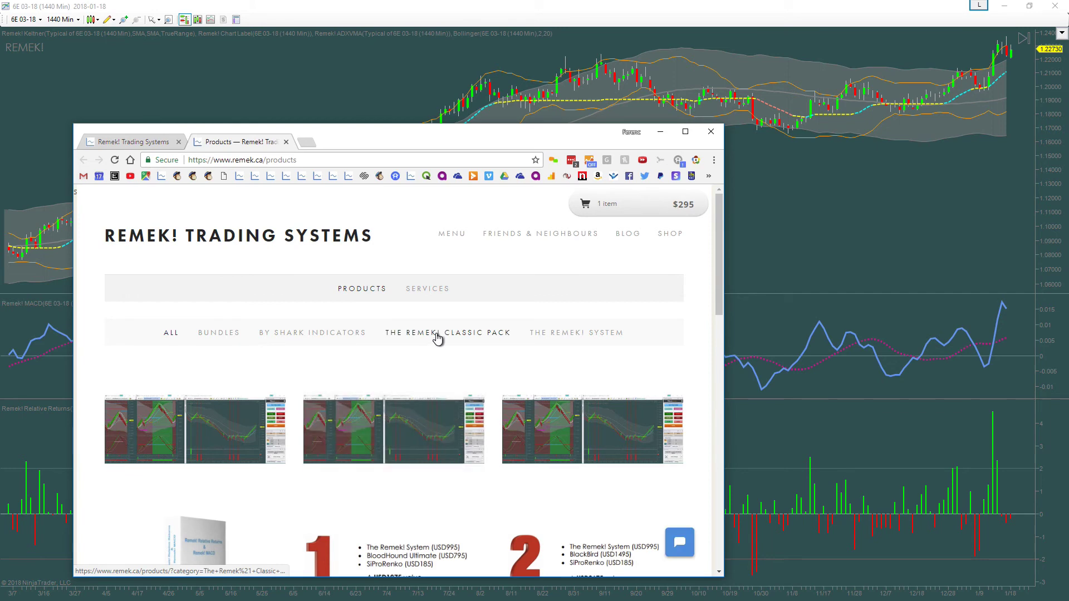
{"action": "left_click", "coordinate": [436, 334]}
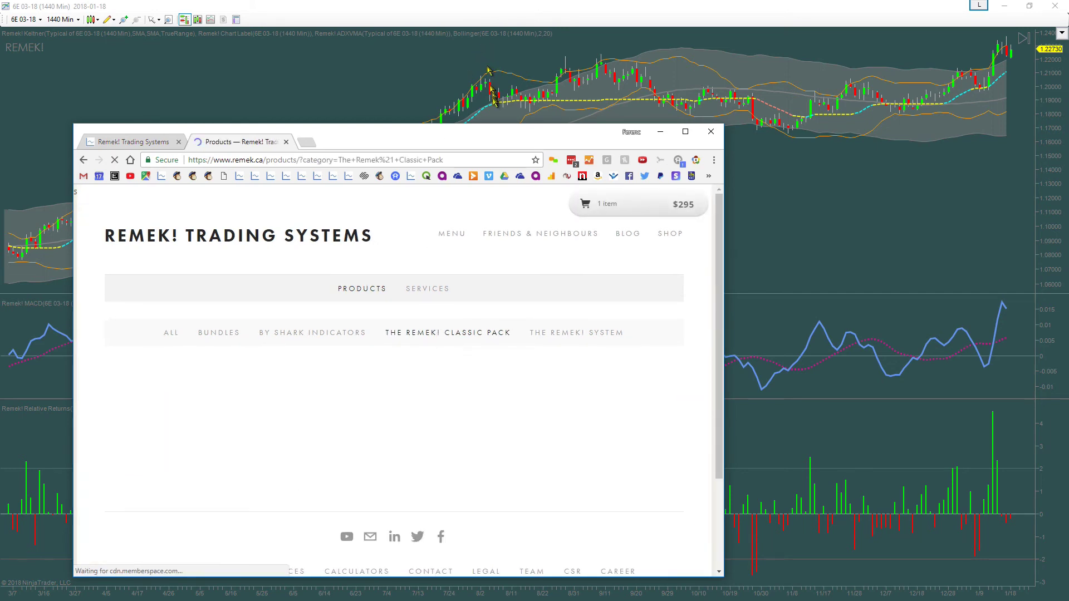
{"action": "left_click_drag", "start_coordinate": [499, 124], "coordinate": [504, 41]}
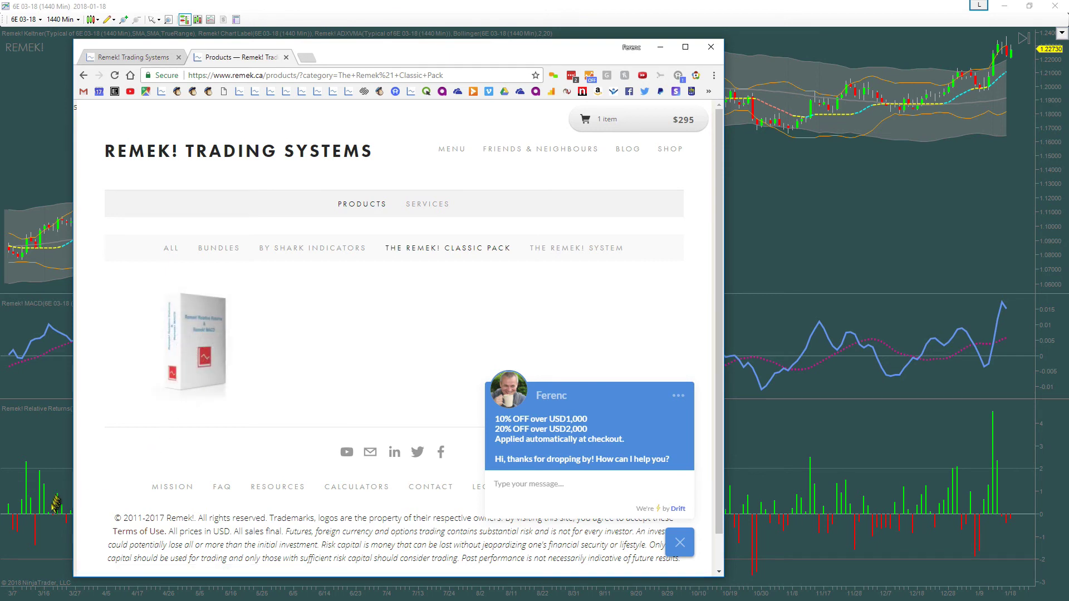
{"action": "mouse_move", "coordinate": [195, 344]}
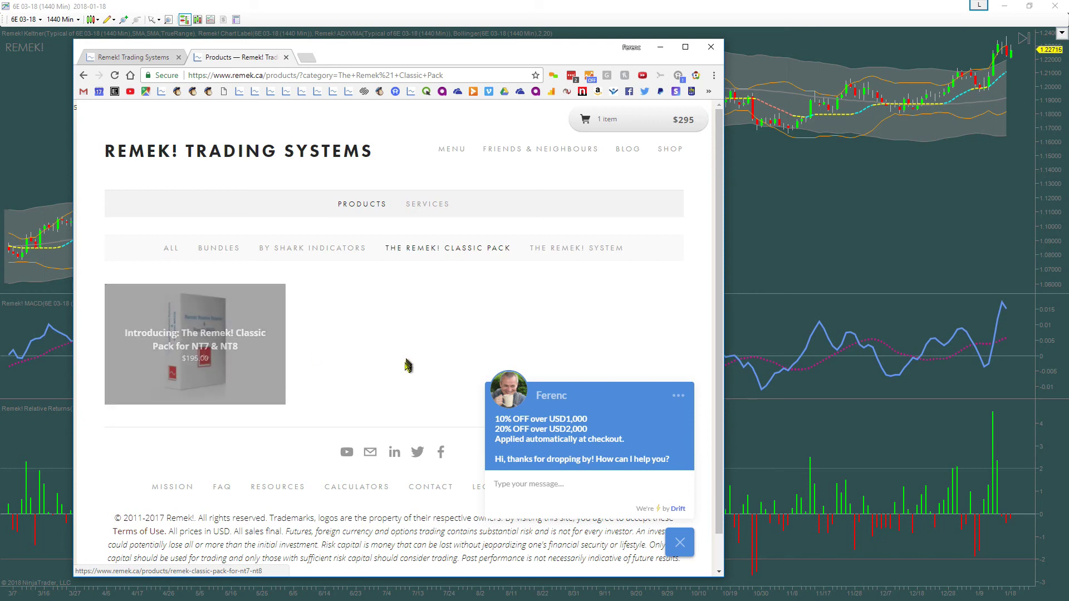
{"action": "left_click", "coordinate": [215, 366]}
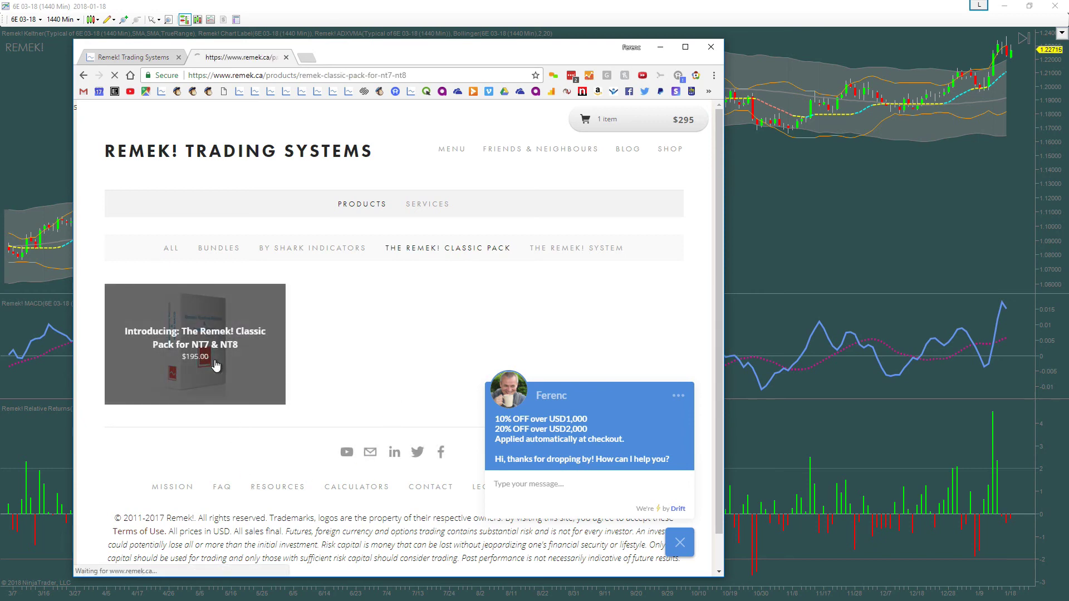